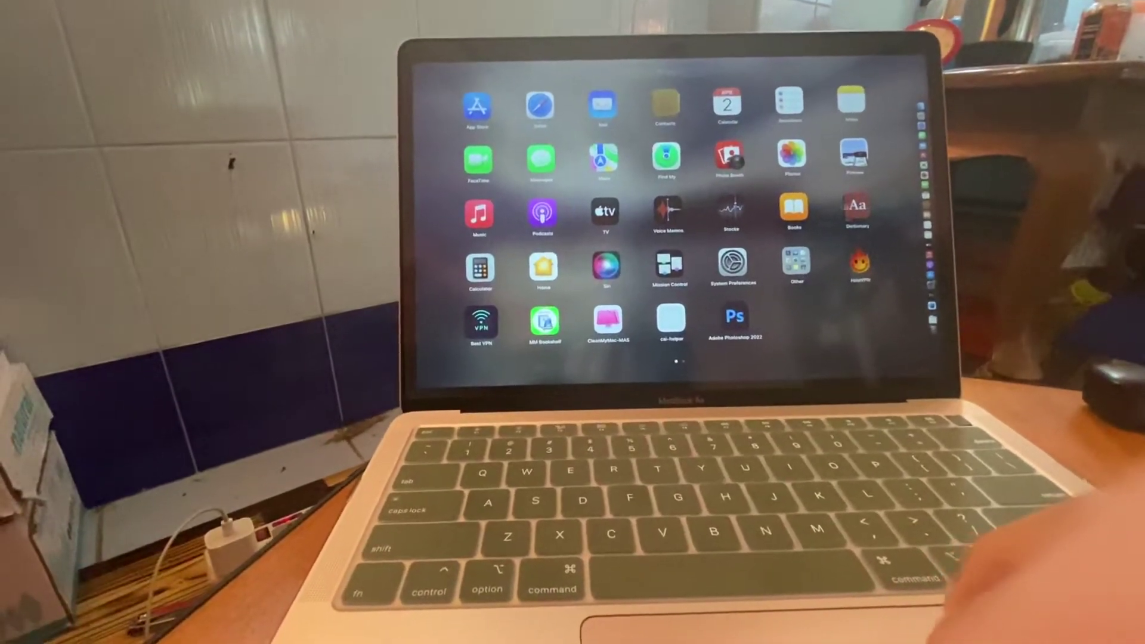
# Launch Screenshot from the Other folder in Launchpad.
pyautogui.press('Escape')
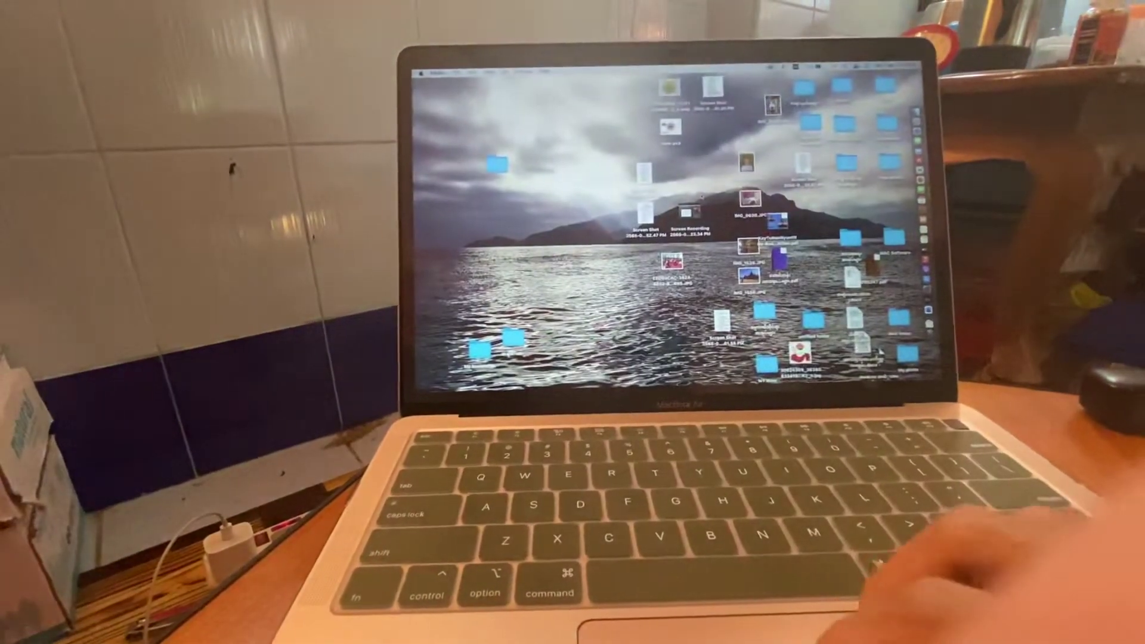
pyautogui.press('F4')
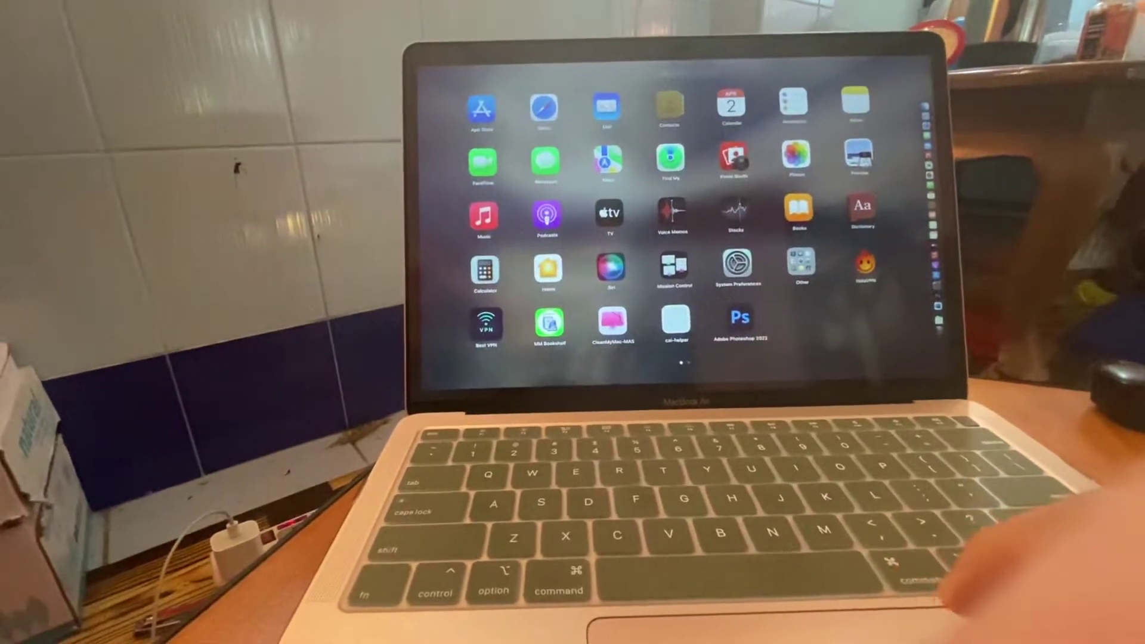
pyautogui.click(801, 261)
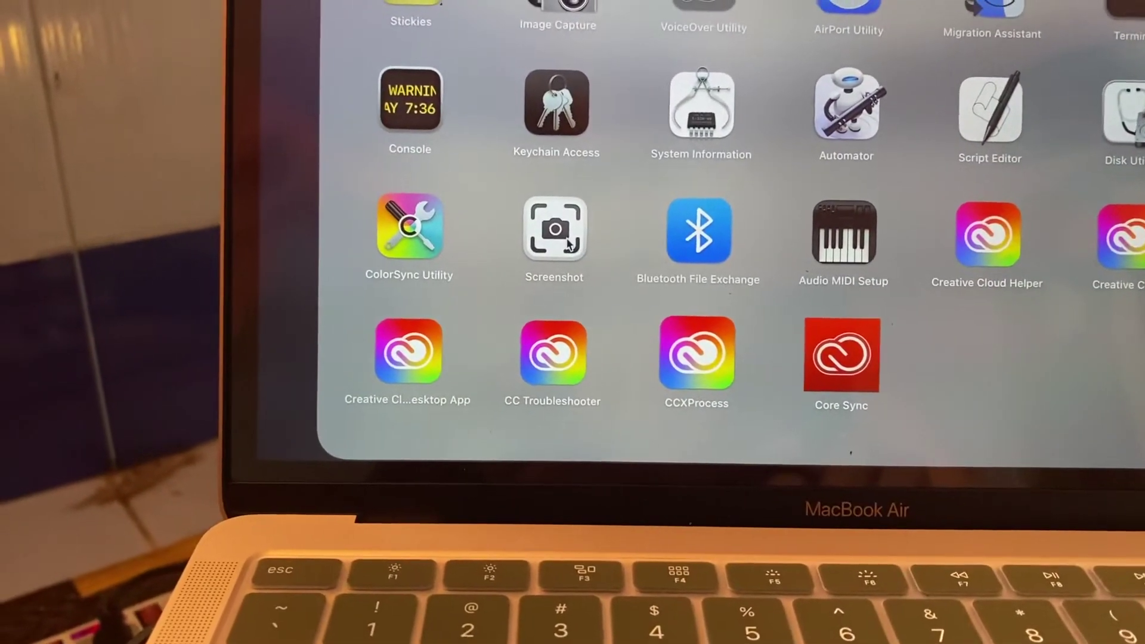
pyautogui.click(574, 249)
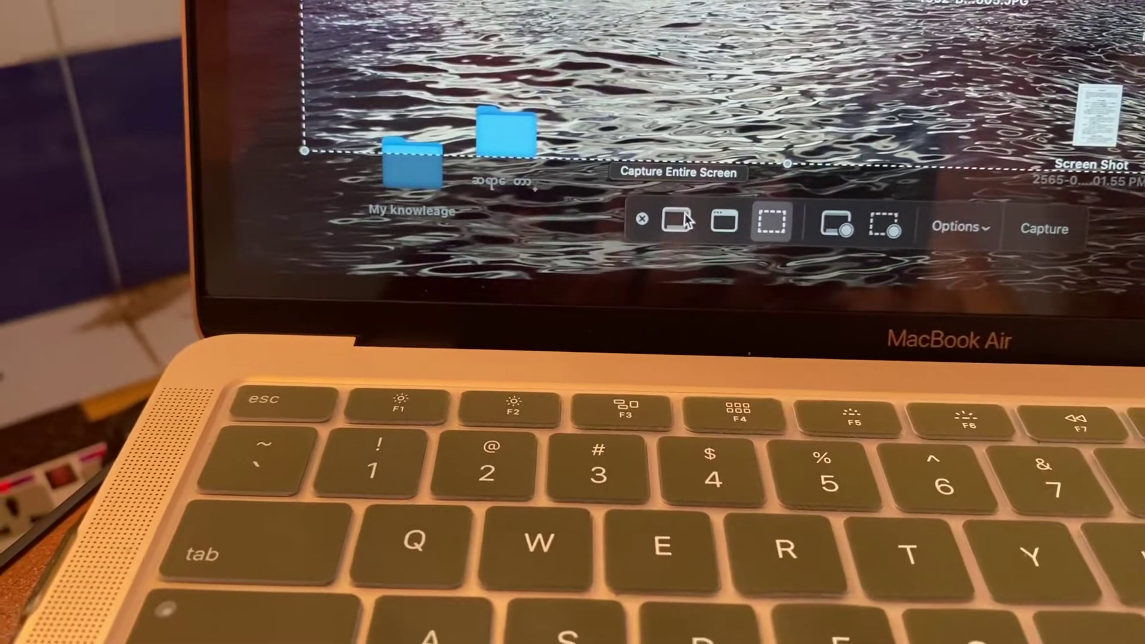
# Try the Entire Screen, Selected Window and Selected Portion modes, ending on Entire Screen.
pyautogui.click(684, 220)
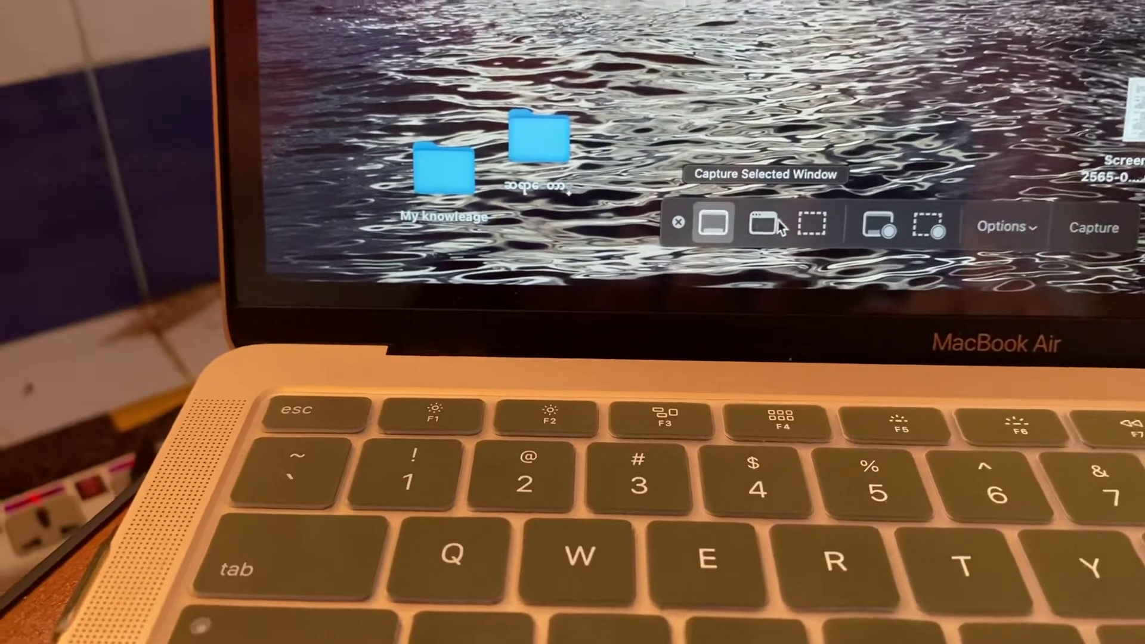
pyautogui.click(773, 229)
pyautogui.click(808, 231)
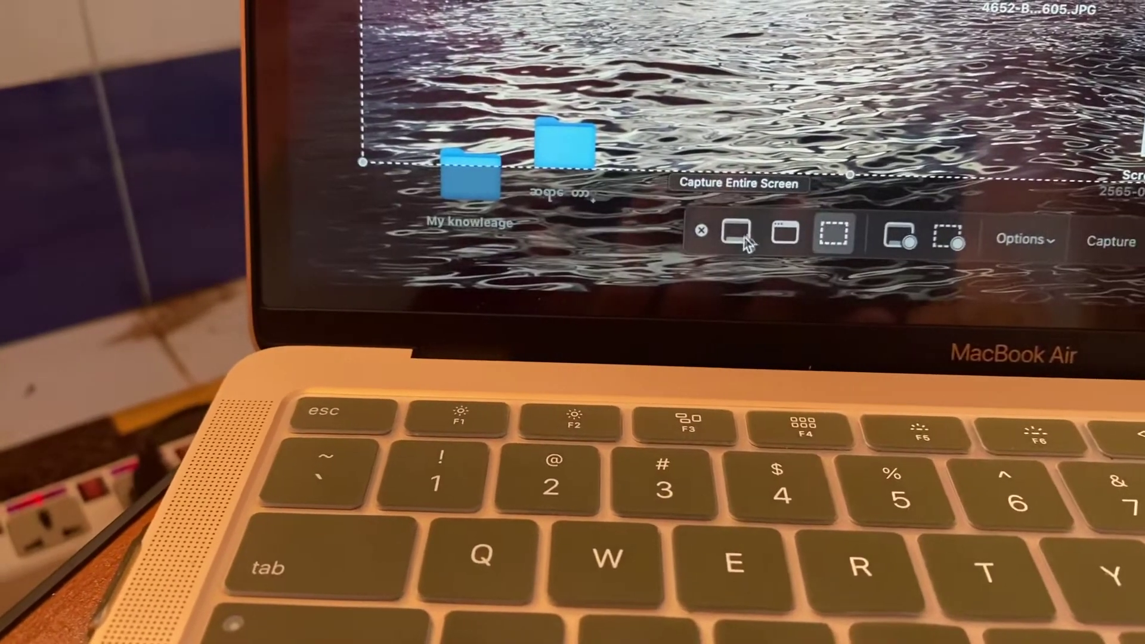
pyautogui.click(711, 233)
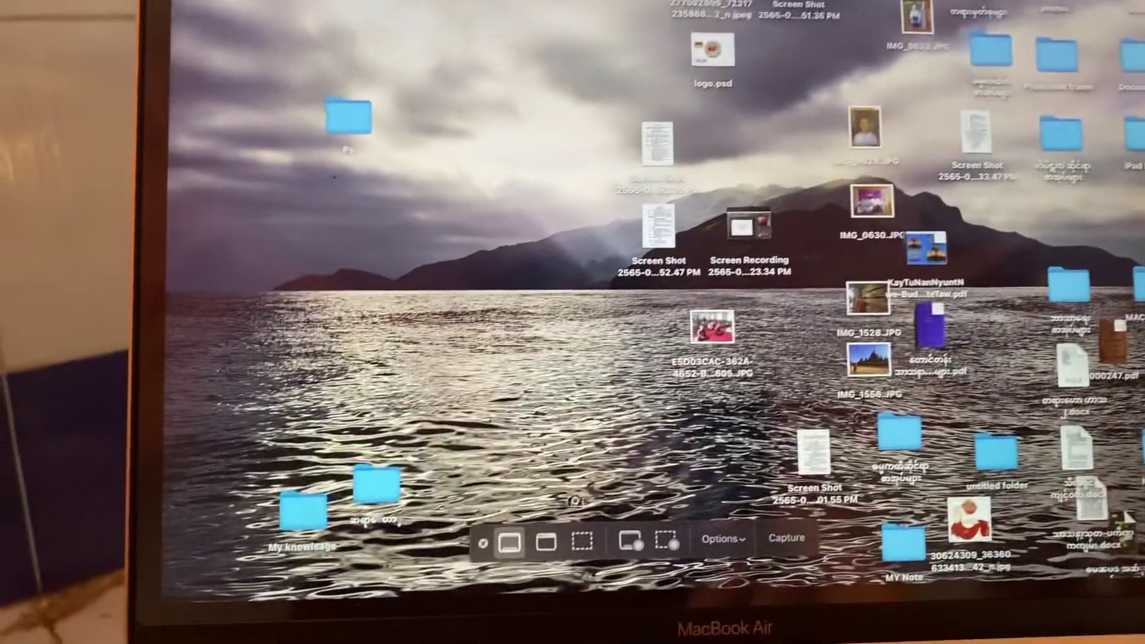
# Take a desktop screenshot with the Cmd+Shift+5 controls and open its thumbnail preview.
pyautogui.click(584, 499)
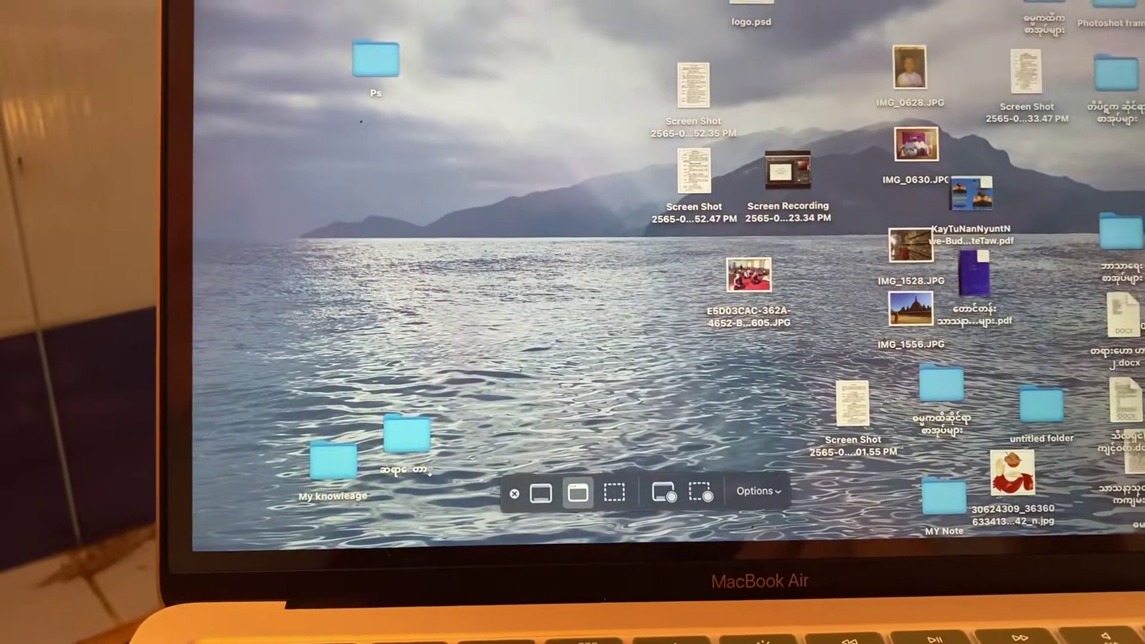
pyautogui.click(689, 72)
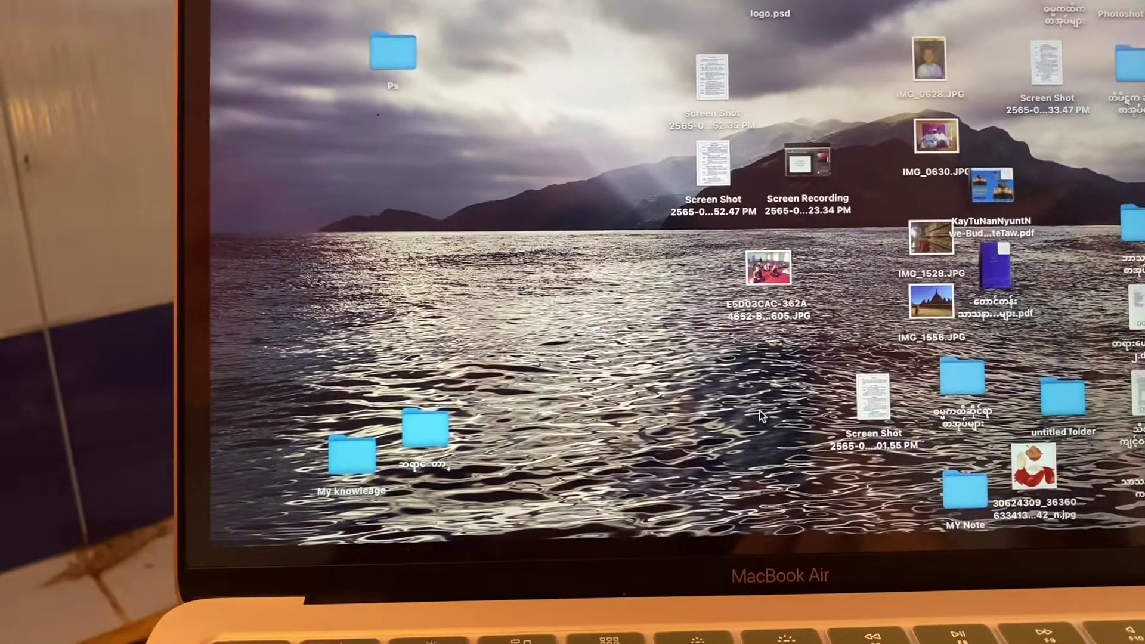
pyautogui.press('super+shift+5')
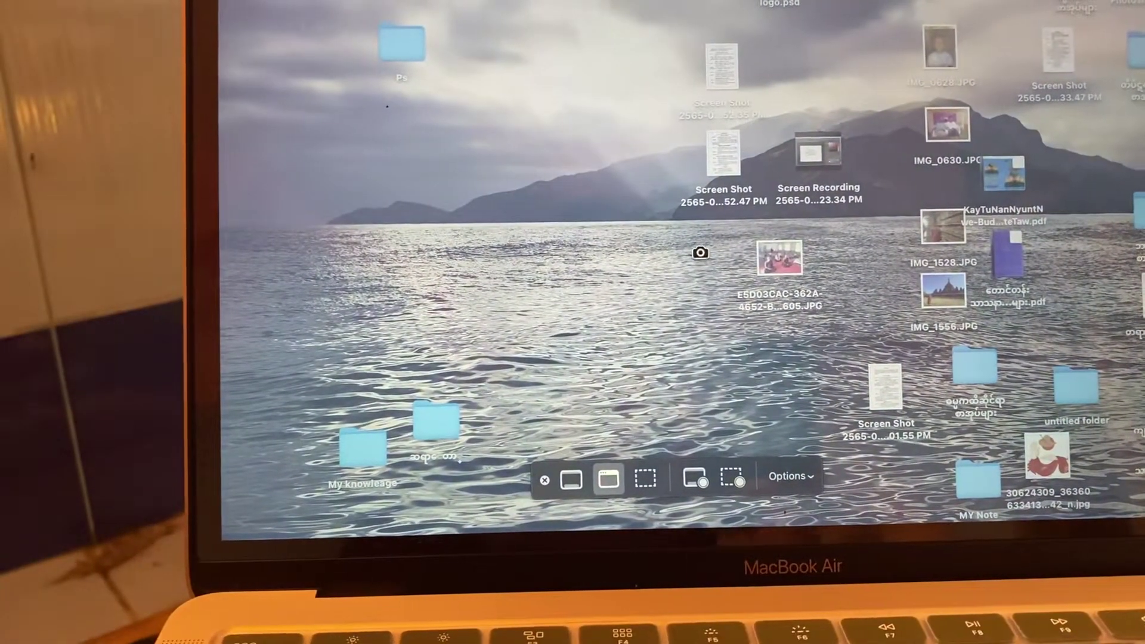
pyautogui.click(700, 252)
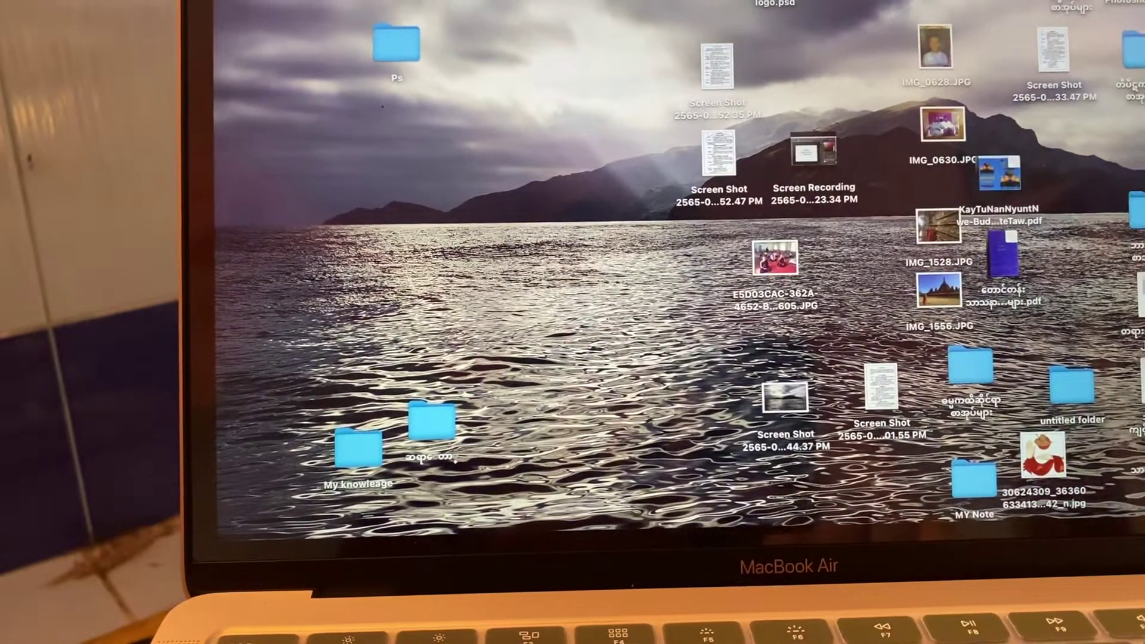
pyautogui.click(1113, 430)
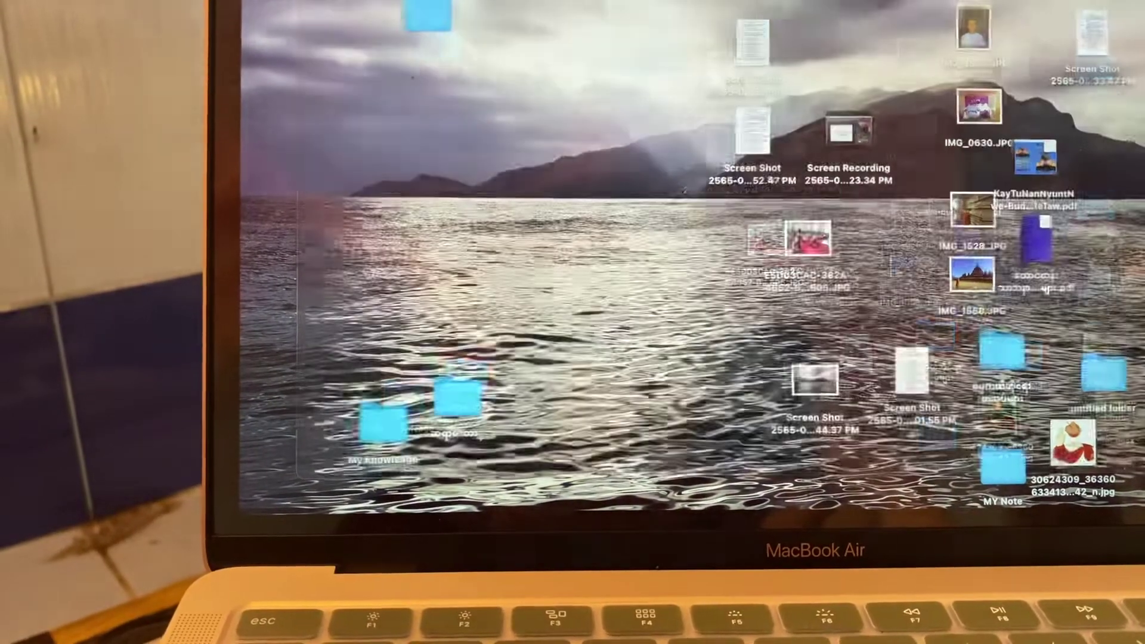
# Capture a Selected Portion area, narrowed from the right and with its bottom edge raised.
pyautogui.press('super+shift+5')
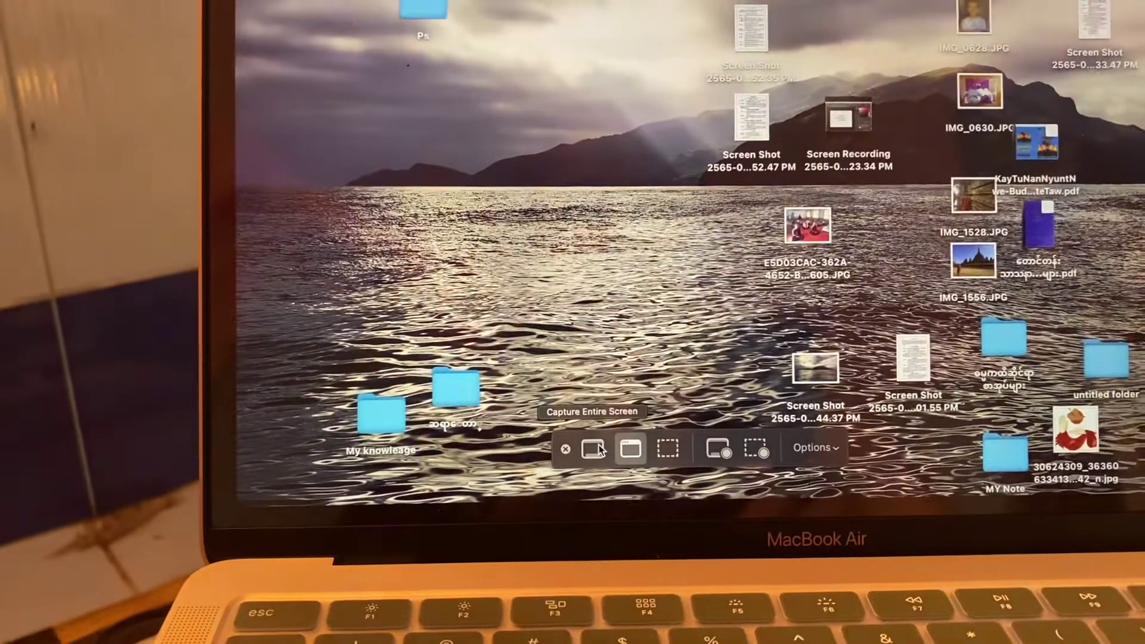
pyautogui.click(592, 449)
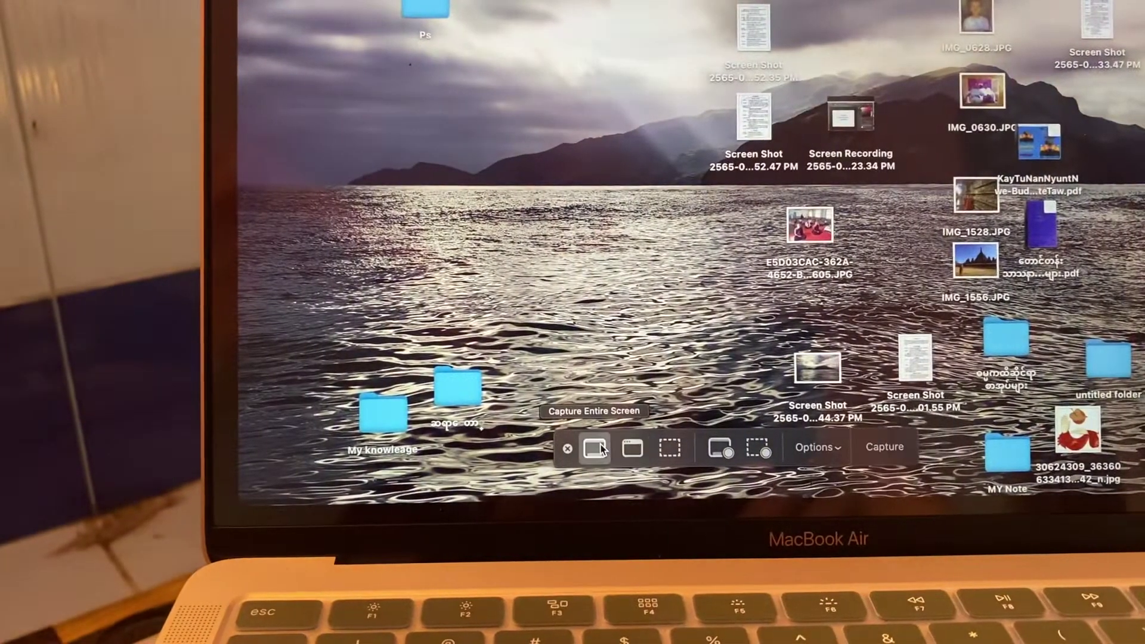
pyautogui.click(667, 449)
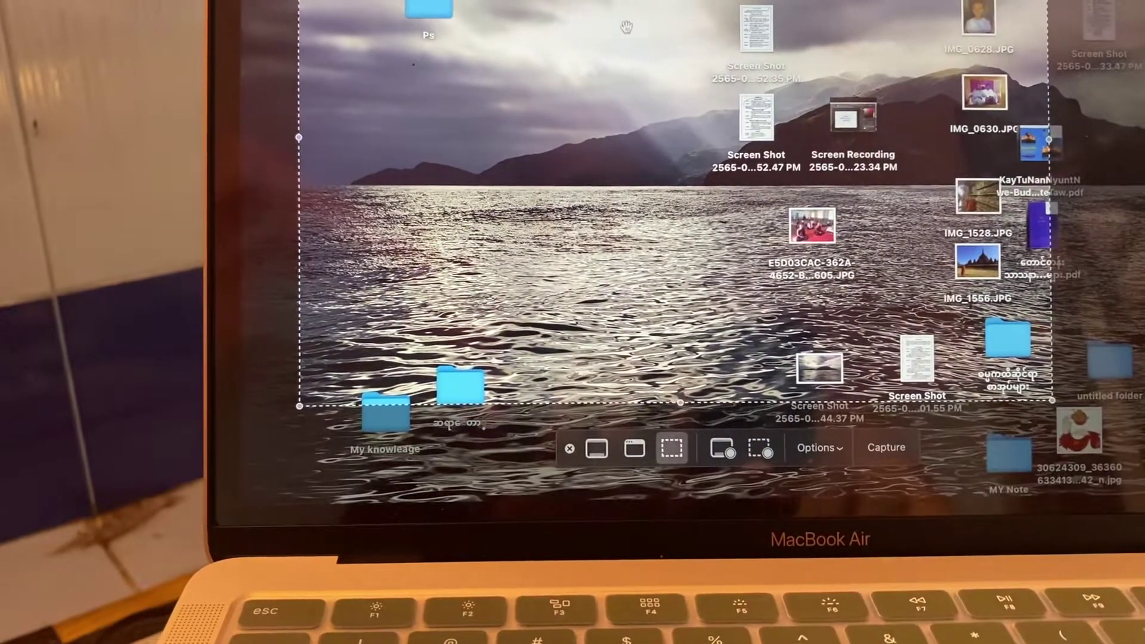
pyautogui.moveTo(1037, 139); pyautogui.dragTo(684, 134)
pyautogui.moveTo(498, 401); pyautogui.dragTo(518, 358)
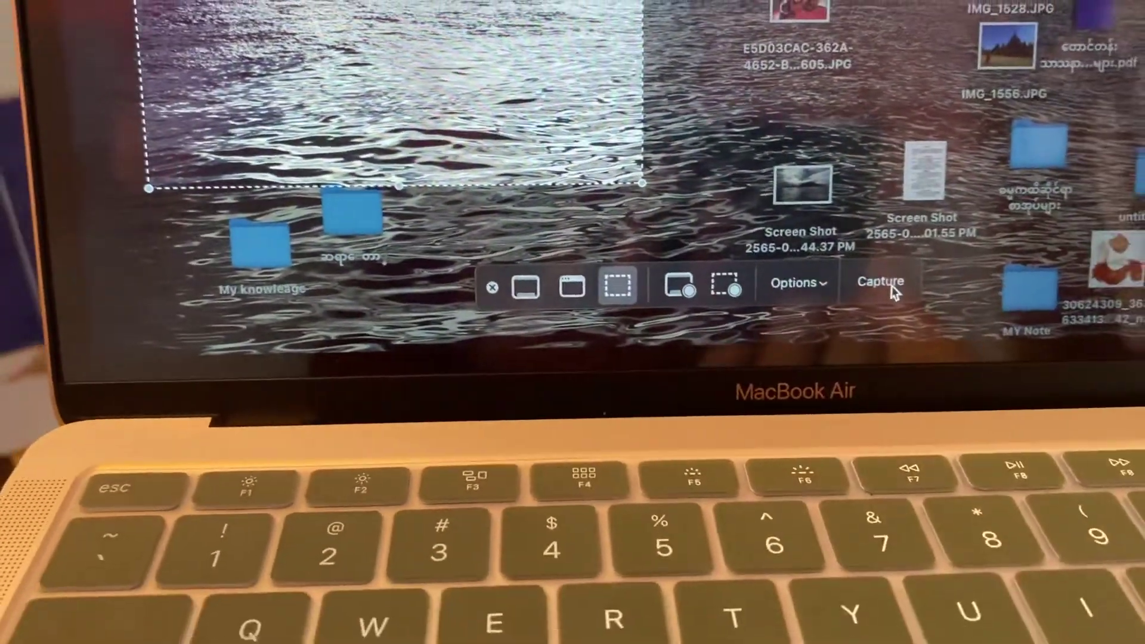
pyautogui.click(1013, 311)
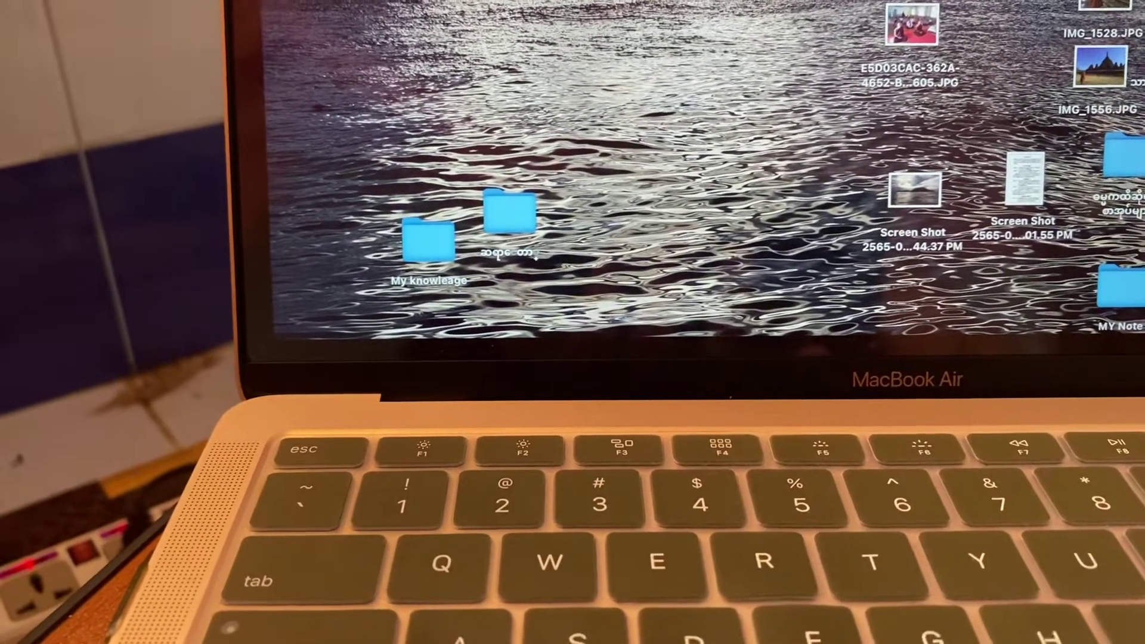
# Choose Record Selected Portion, shift the recording area right, and bring up the capture options.
pyautogui.press('super+shift+5')
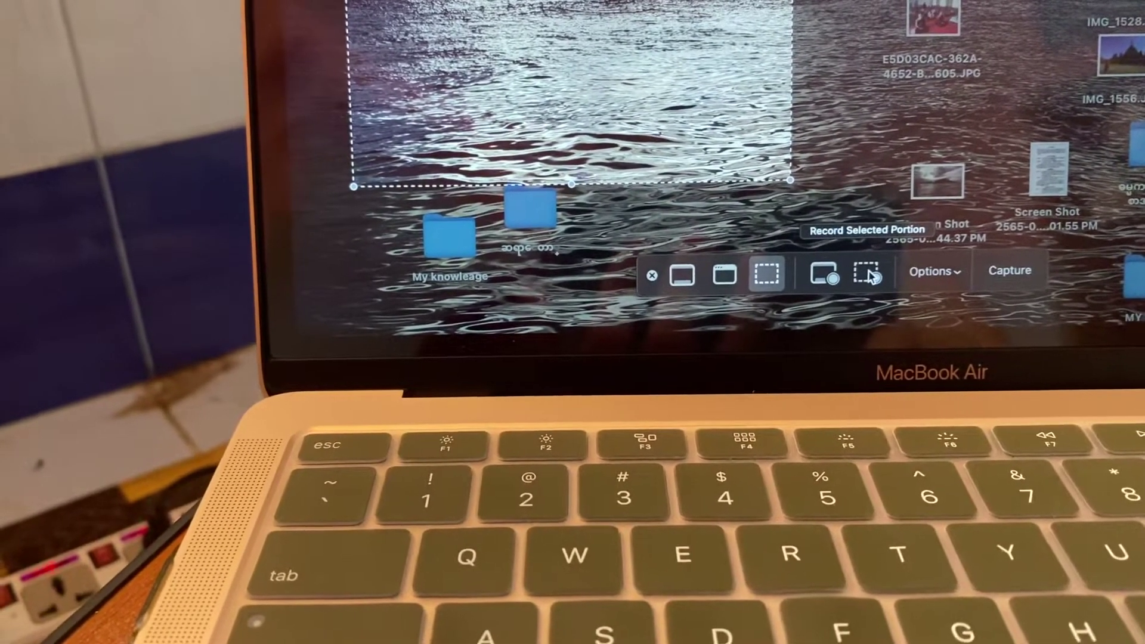
pyautogui.click(867, 273)
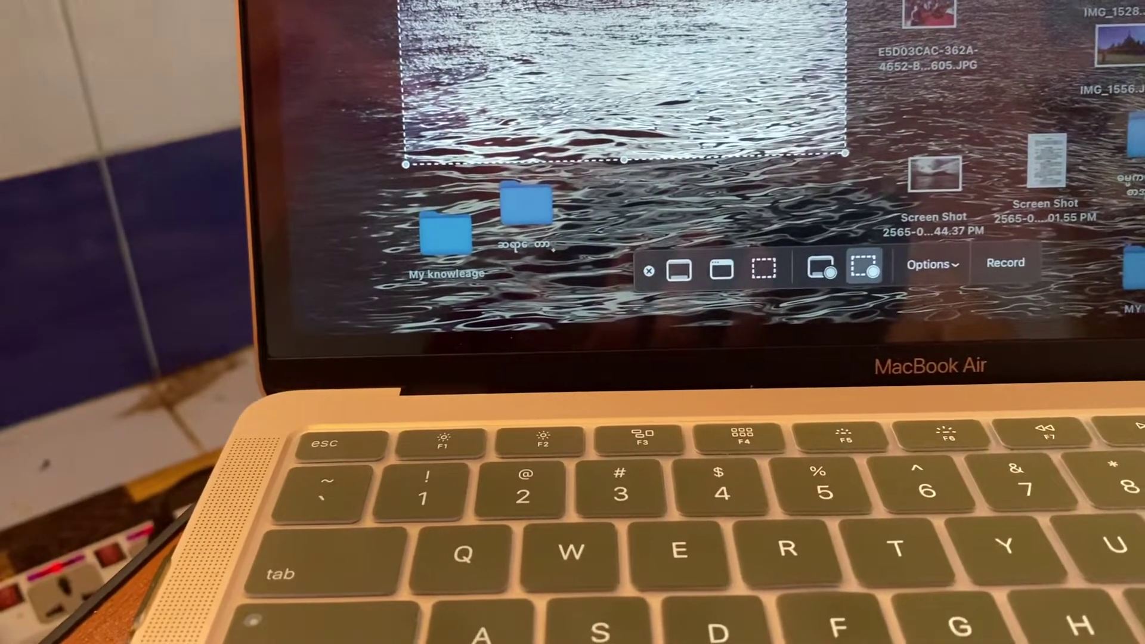
pyautogui.moveTo(626, 89)
pyautogui.mouseDown()
pyautogui.moveTo(669, 84)
pyautogui.moveTo(645, 85)
pyautogui.mouseUp()
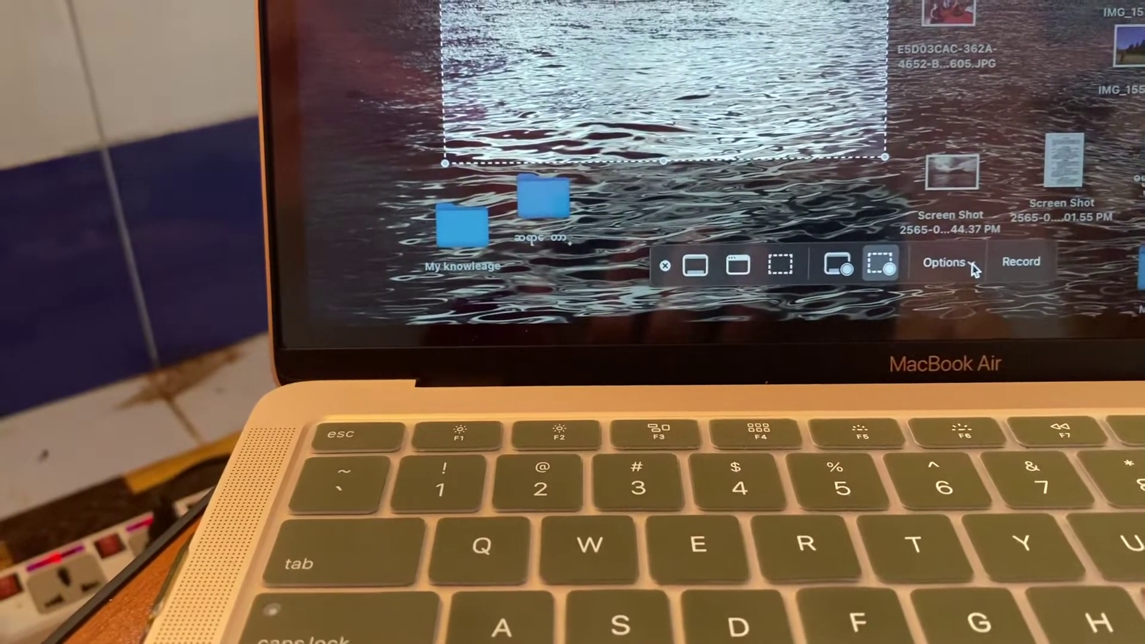
pyautogui.click(969, 265)
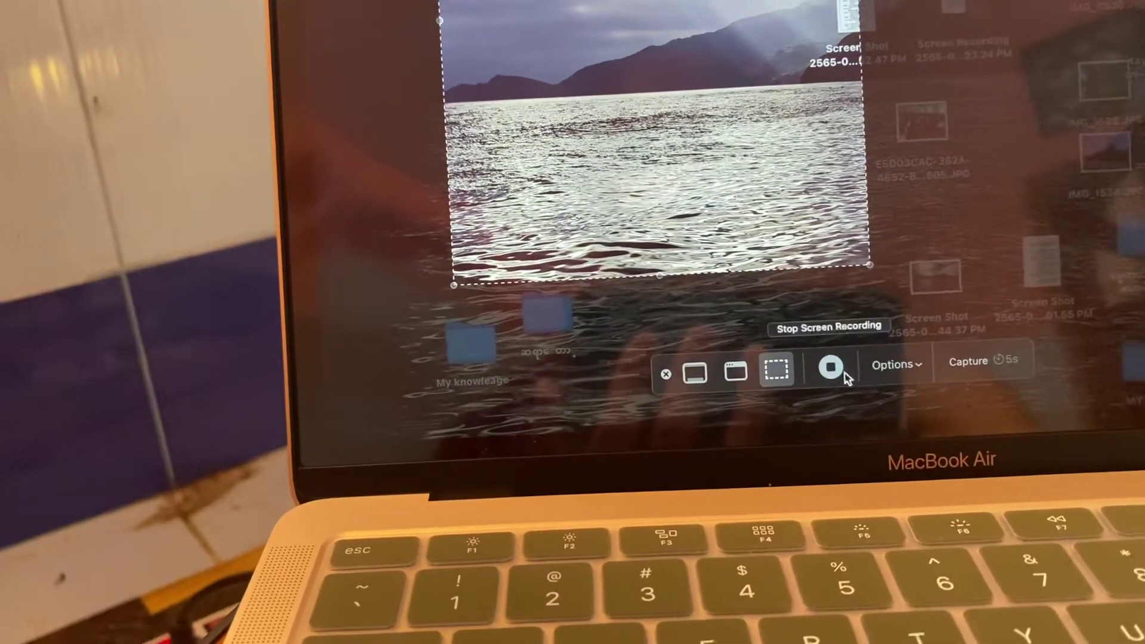
# Stop the screen recording and preview the new clip.
pyautogui.click(832, 370)
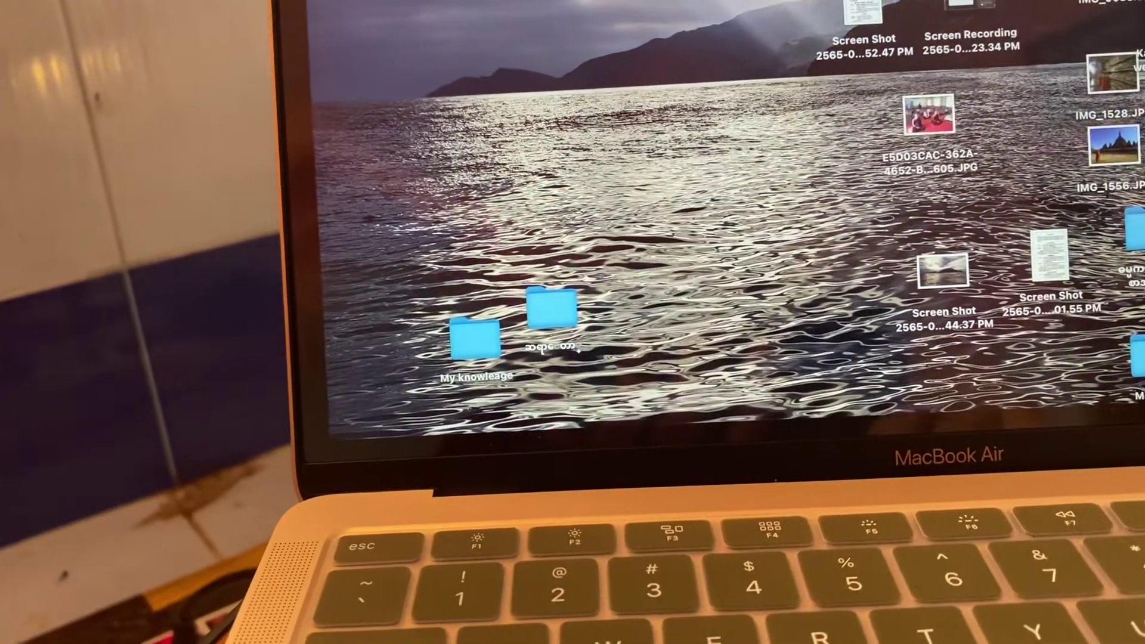
pyautogui.press('space')
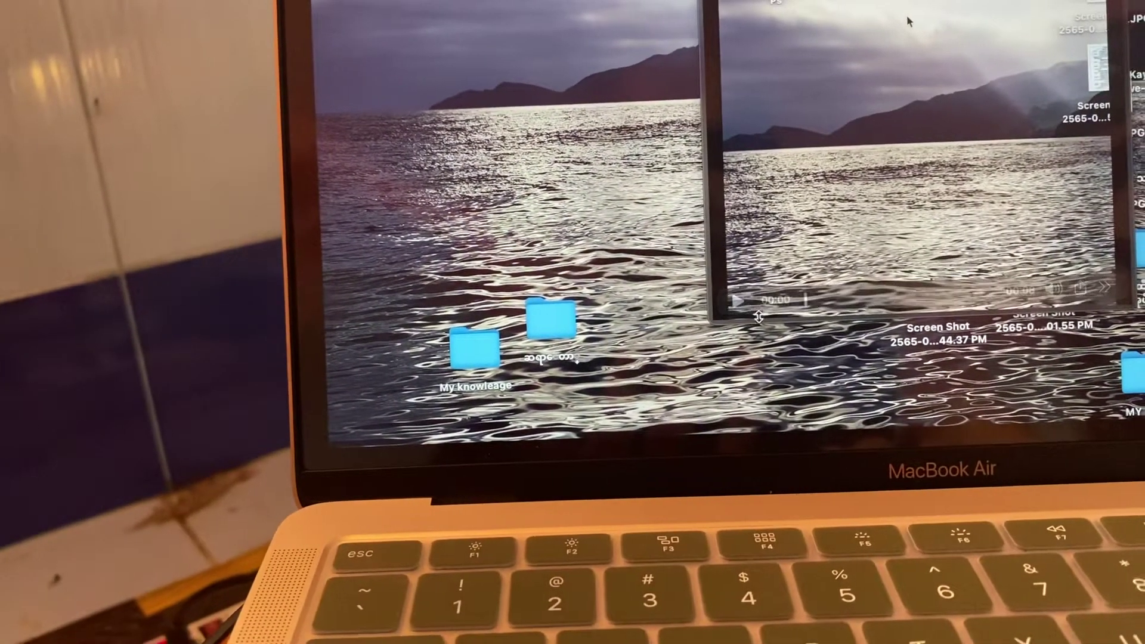